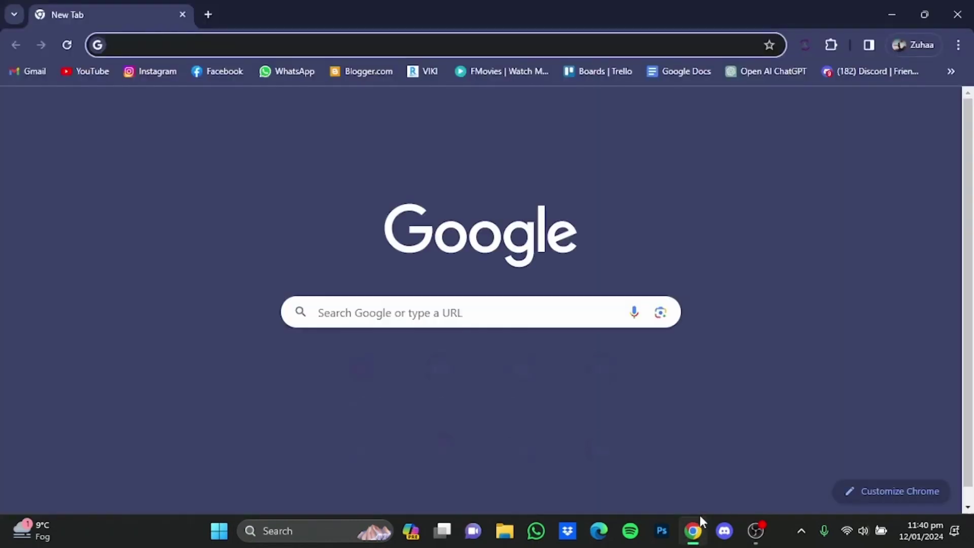
type("po")
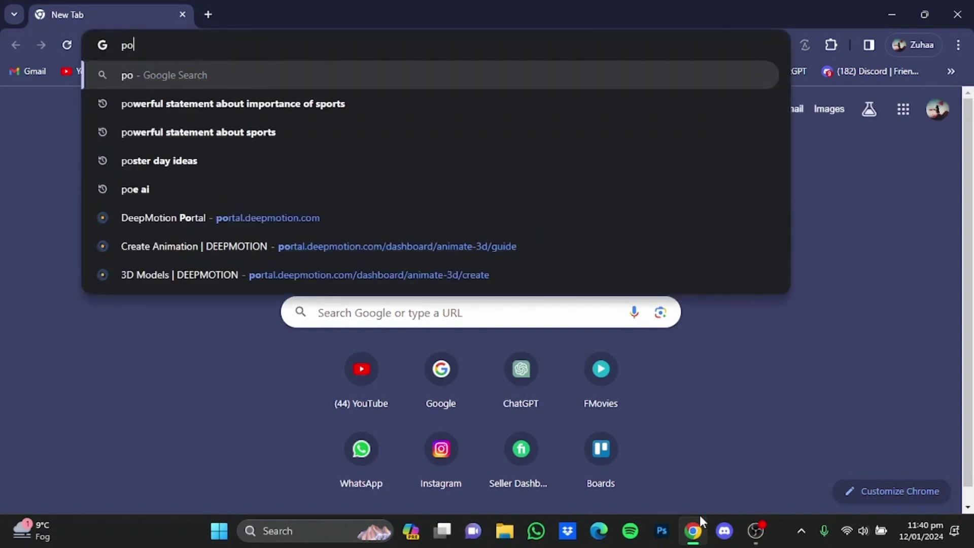
type("e ai")
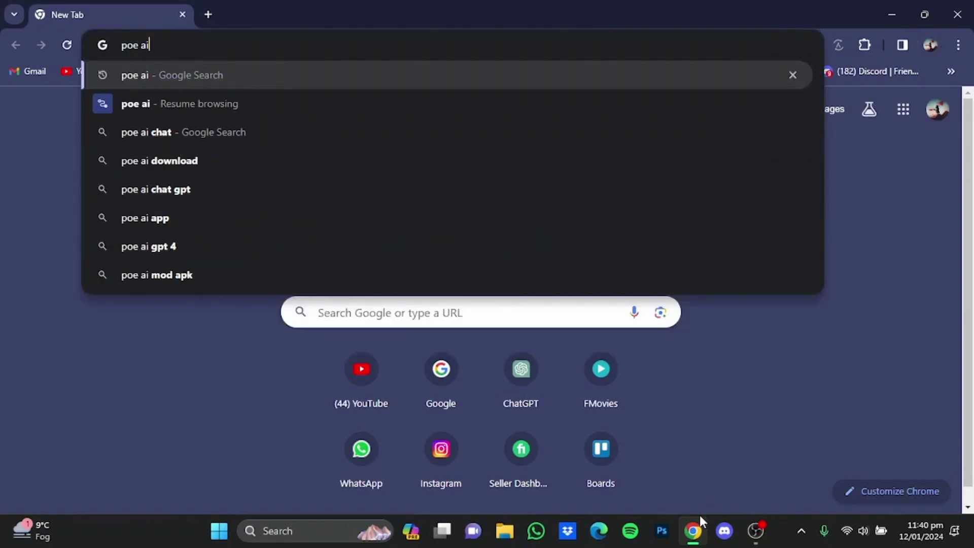
Run the Google search for "poe ai" in Chrome.
key("Return")
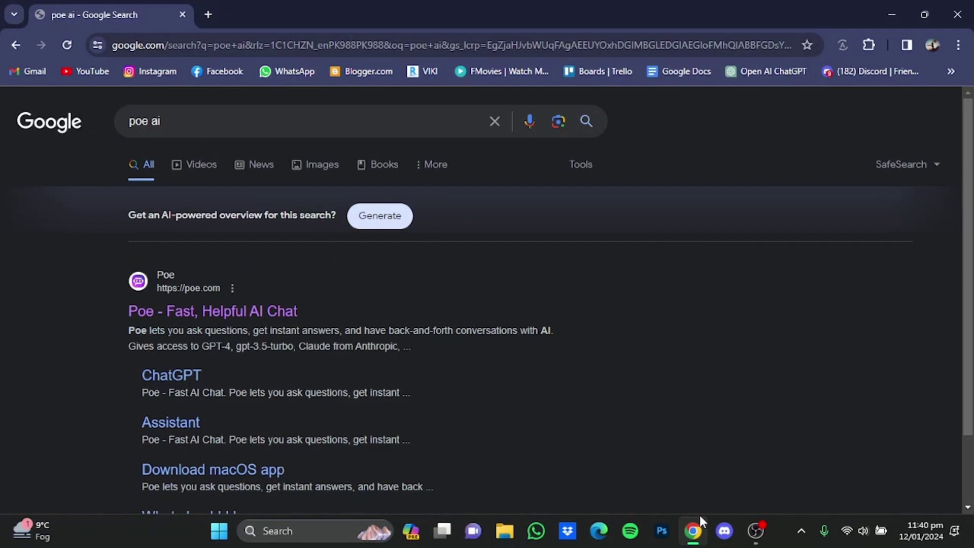
Open Poe's official website from the Google results.
left_click(248, 318)
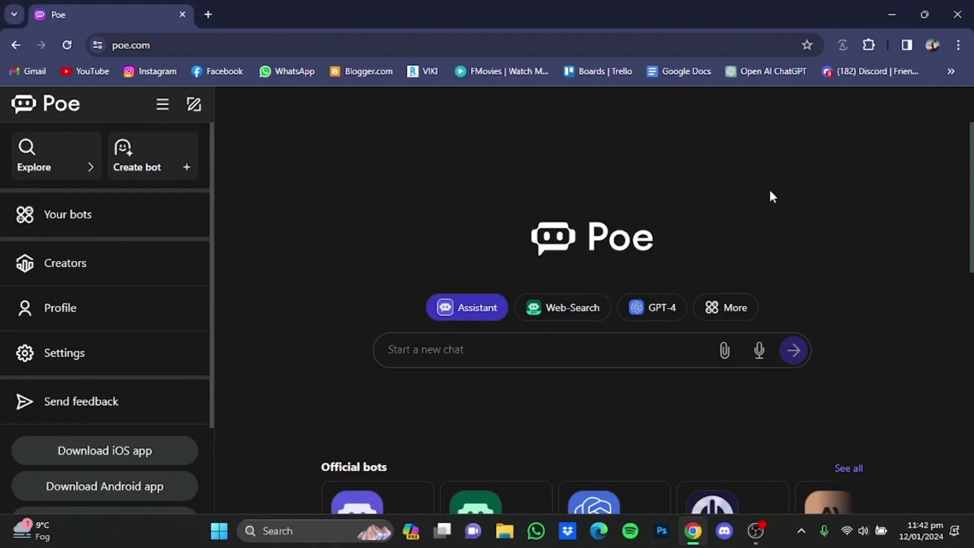
left_click_drag(972, 159, 961, 262)
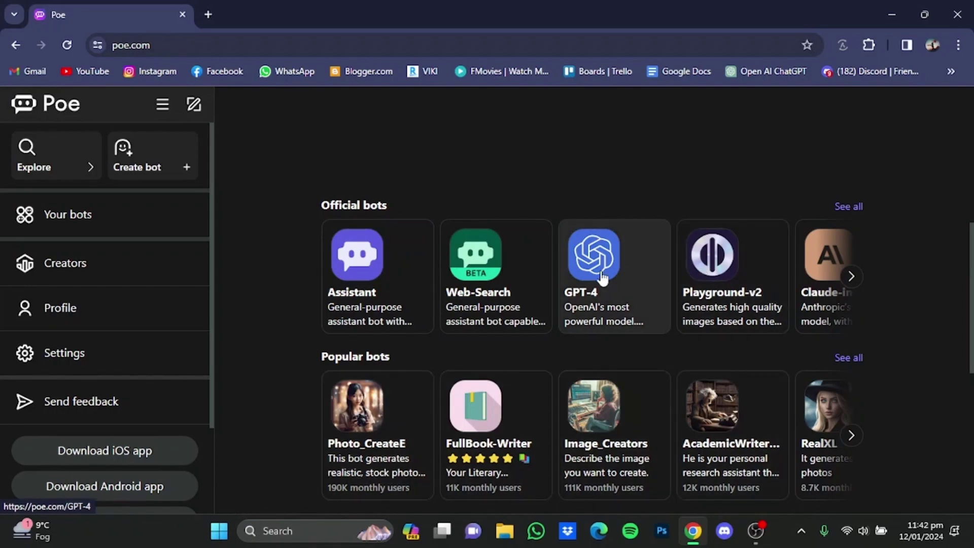
scroll(290, 283, "down", 2)
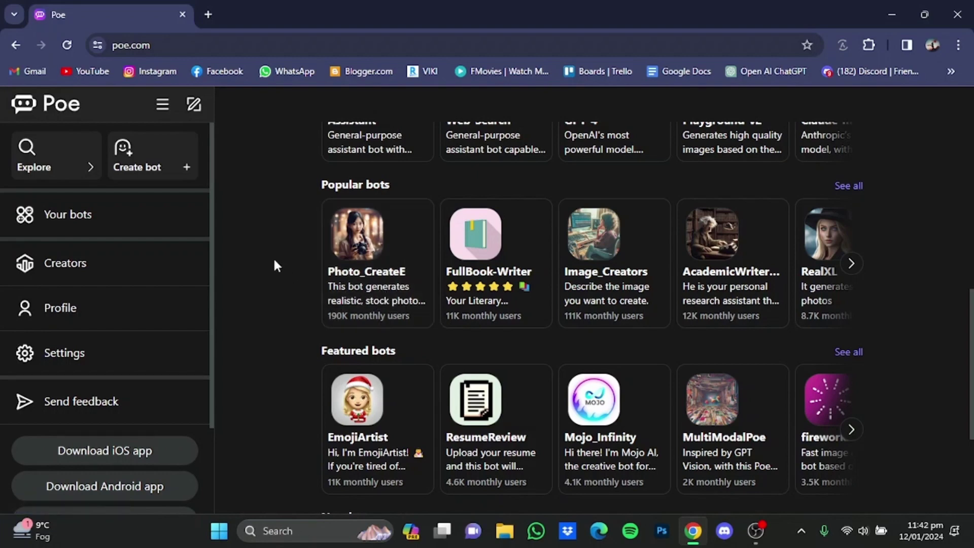
scroll(273, 256, "up", 6)
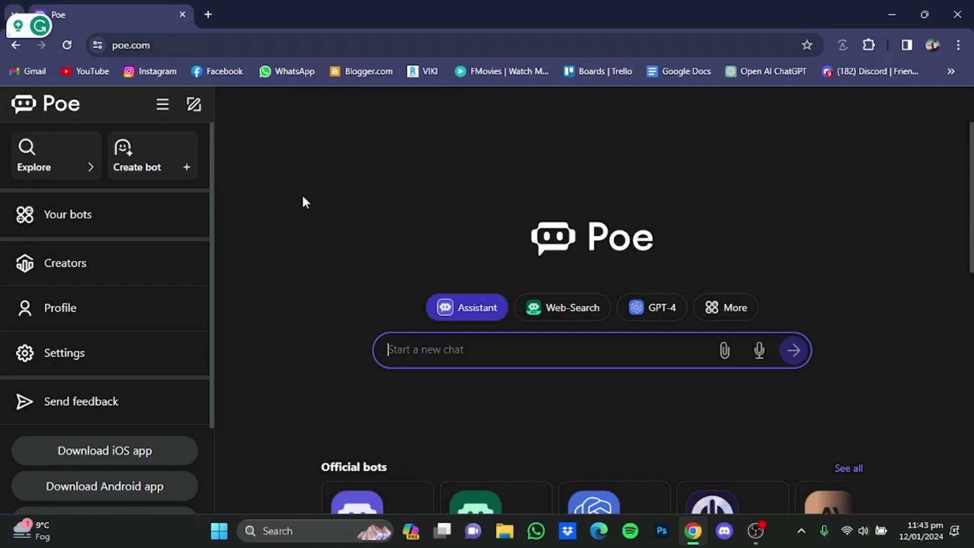
left_click(191, 181)
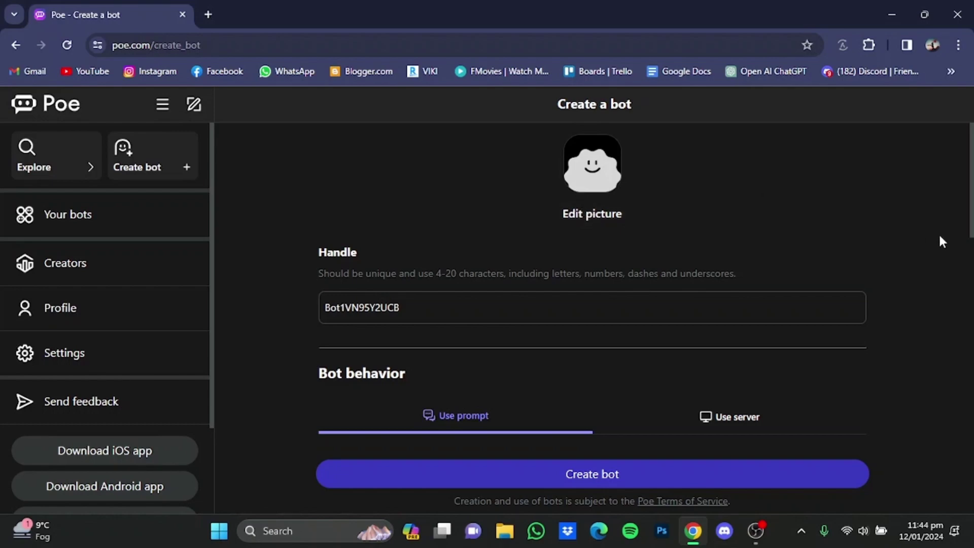
left_click_drag(972, 197, 963, 244)
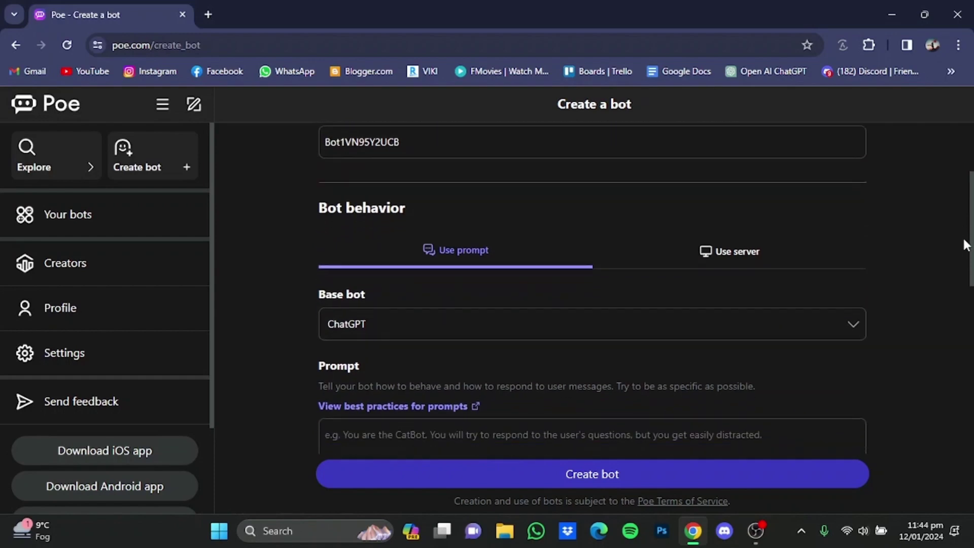
left_click(855, 323)
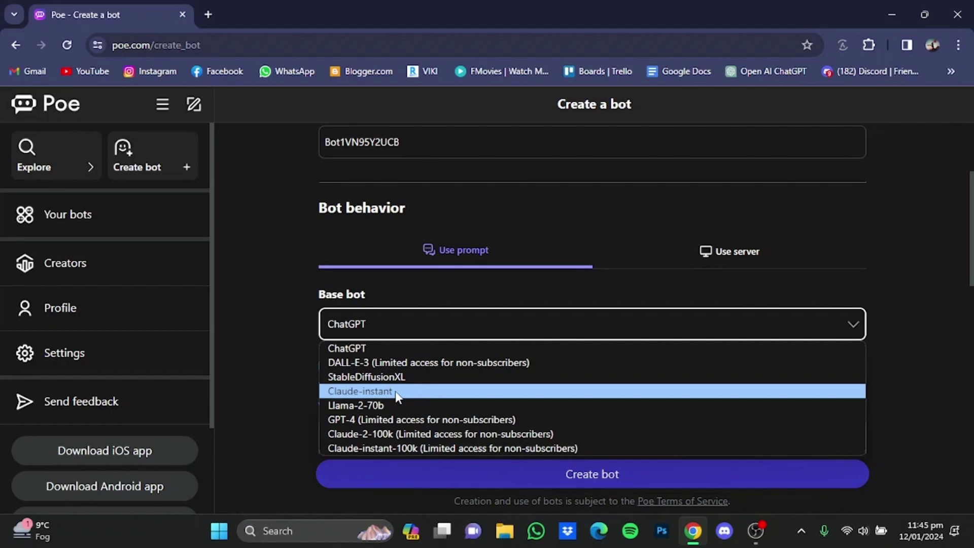
left_click(936, 308)
left_click(851, 327)
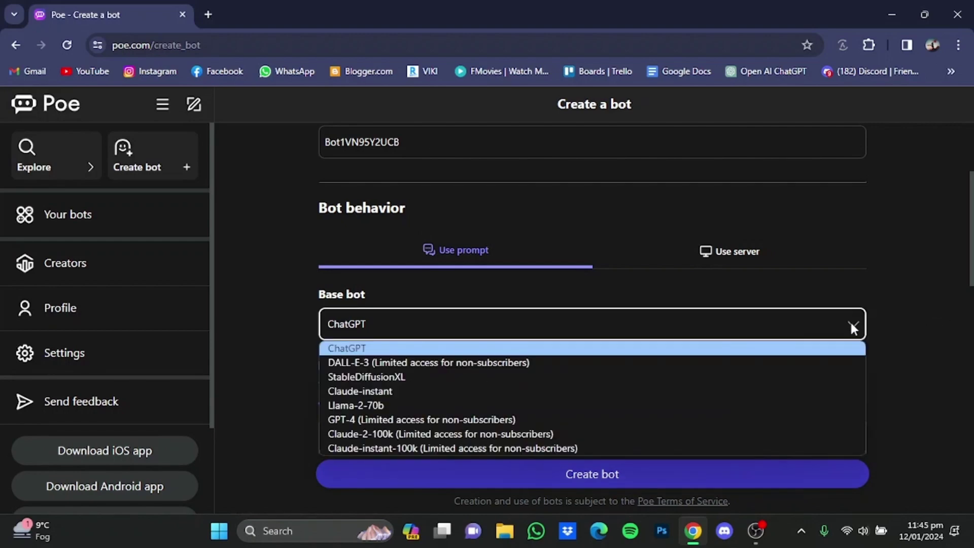
scroll(851, 323, "down", 2)
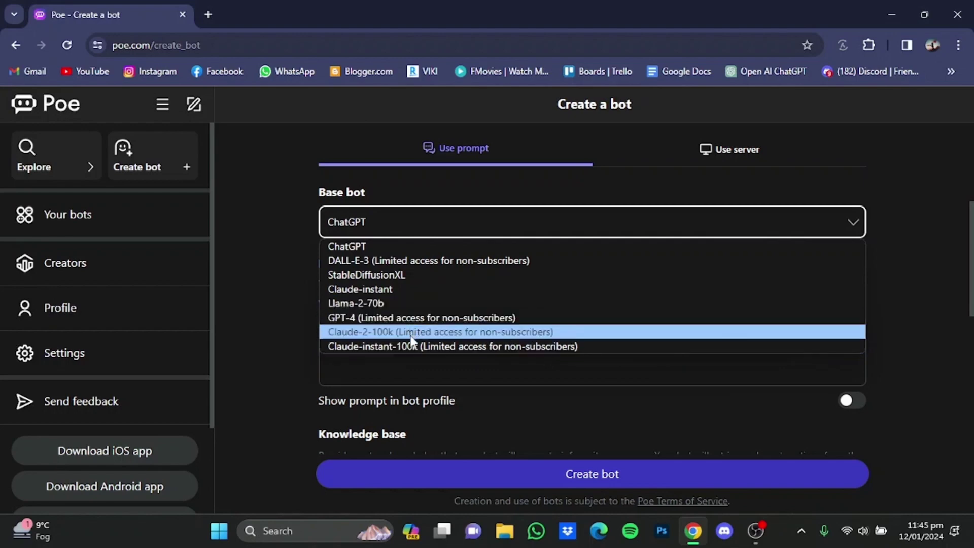
left_click(898, 325)
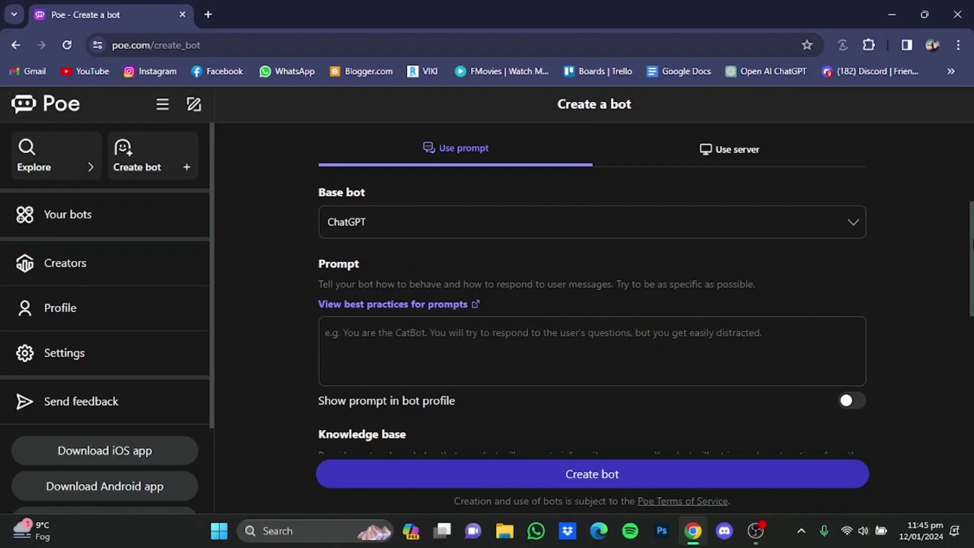
scroll(271, 290, "down", 1)
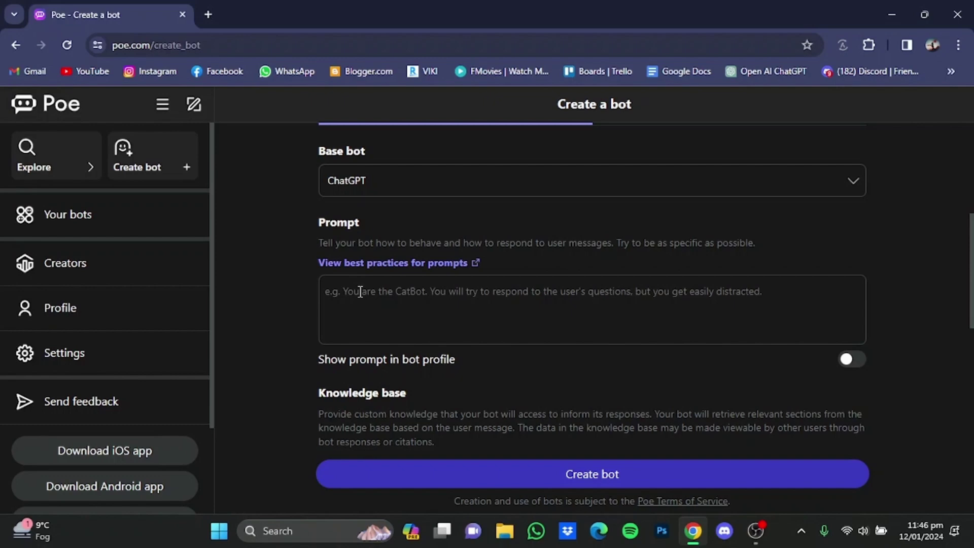
scroll(970, 283, "down", 1)
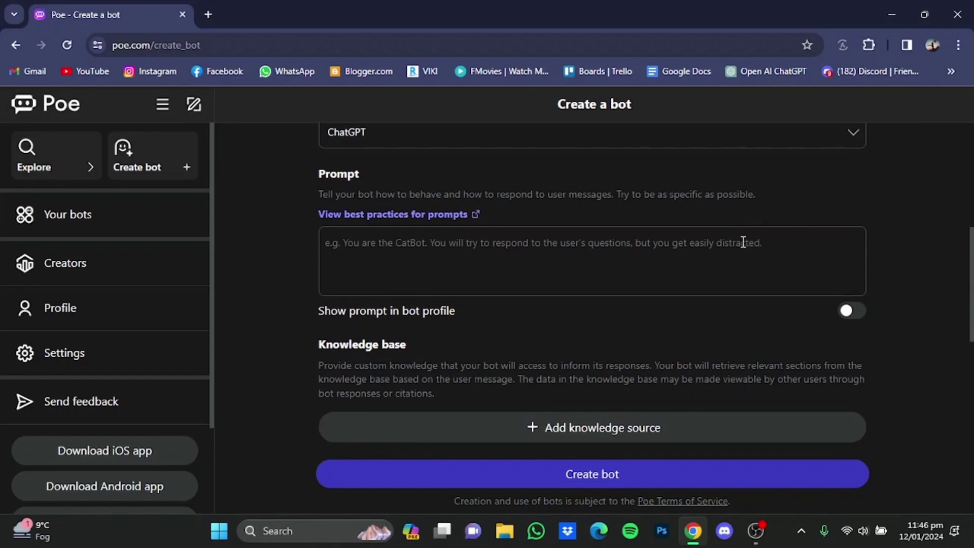
scroll(715, 296, "down", 3)
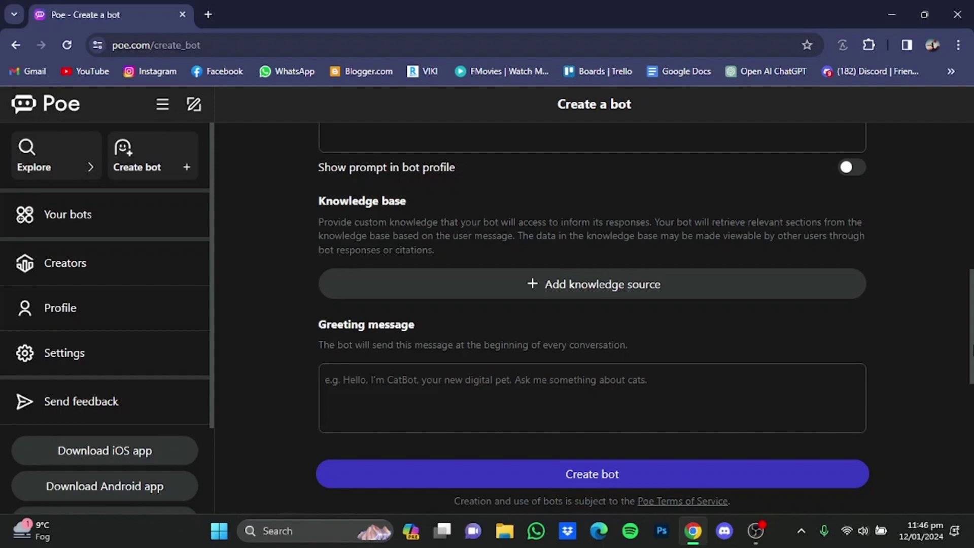
scroll(635, 364, "down", 1)
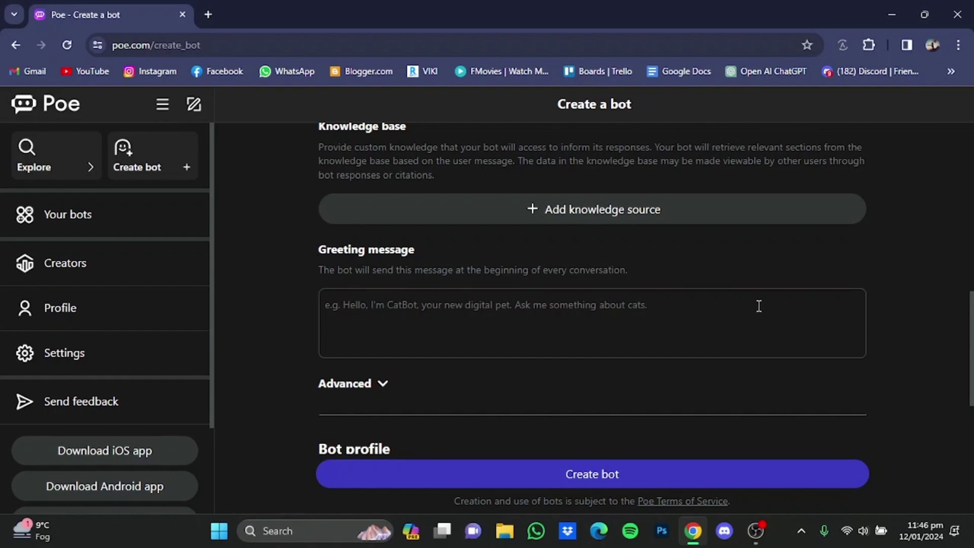
scroll(971, 303, "down", 1)
left_click_drag(972, 344, 973, 394)
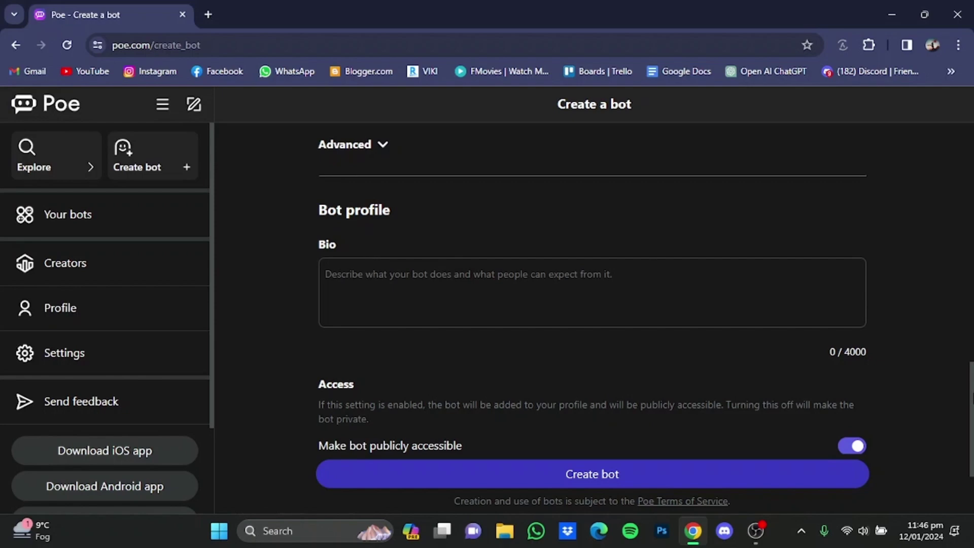
scroll(972, 445, "down", 1)
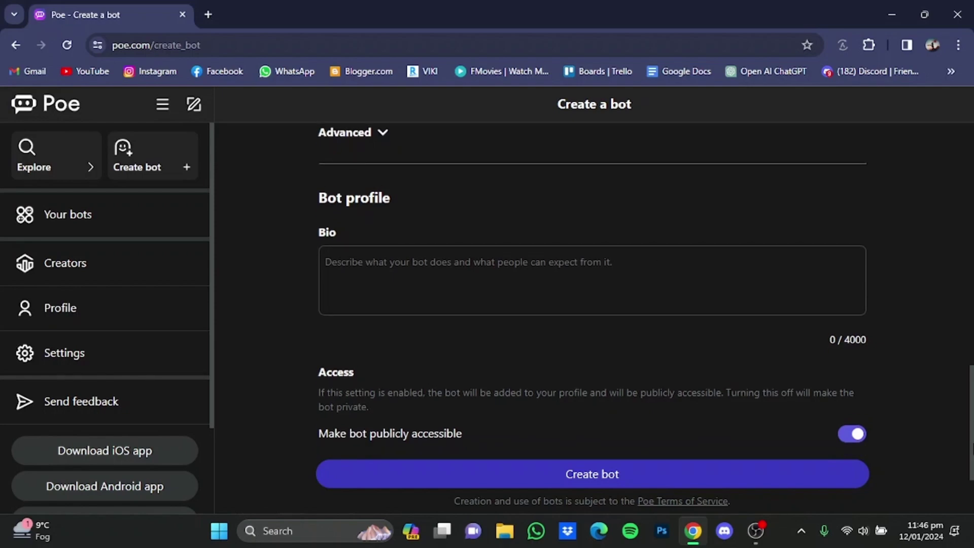
scroll(971, 450, "down", 1)
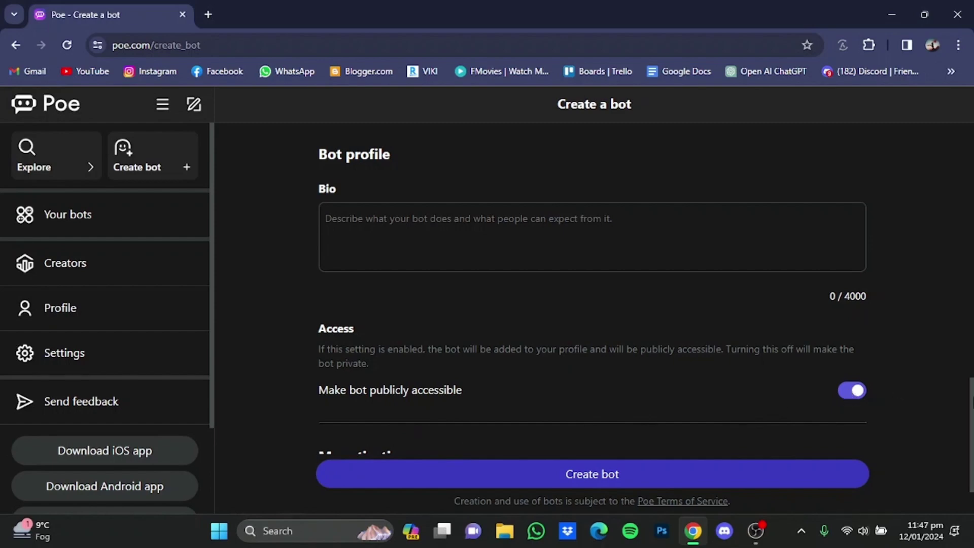
scroll(607, 395, "up", 1)
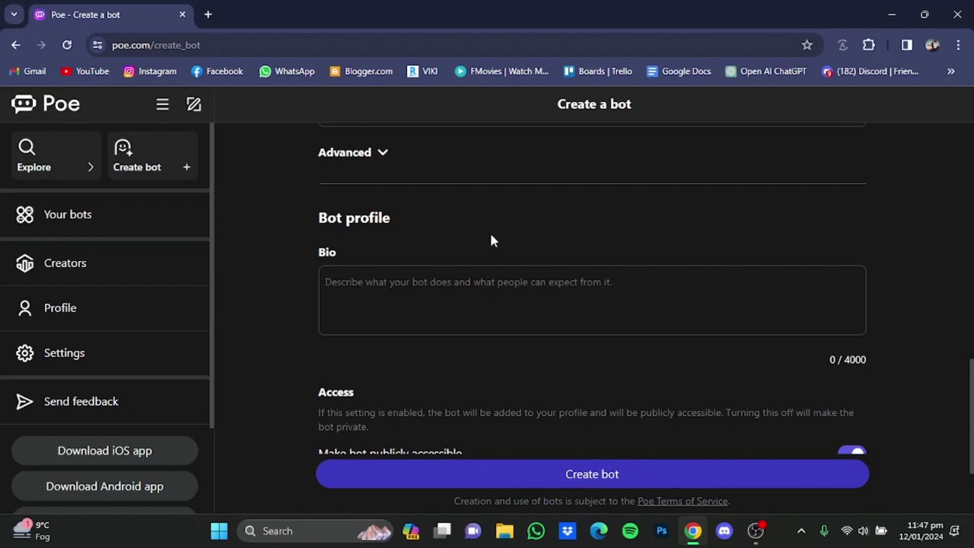
left_click(174, 224)
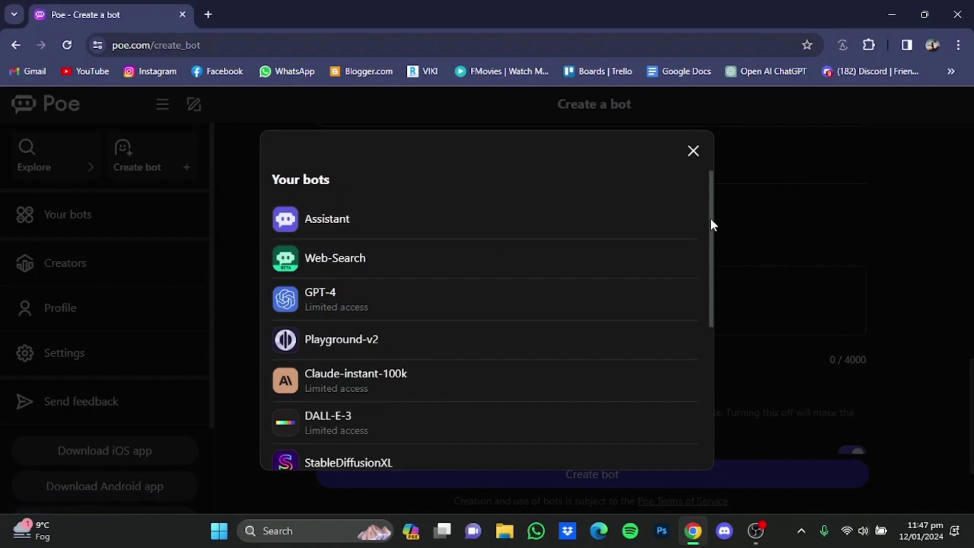
left_click_drag(711, 225, 701, 393)
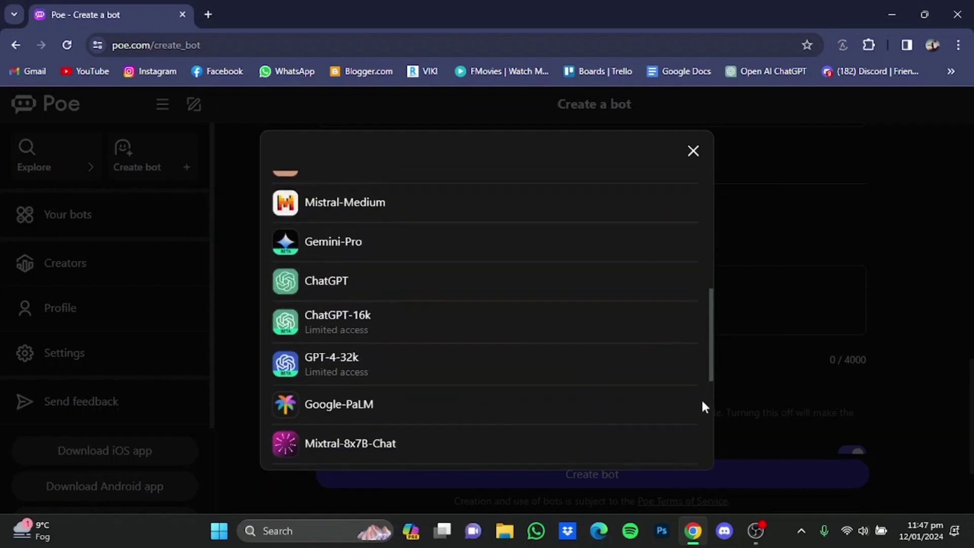
left_click_drag(701, 393, 700, 256)
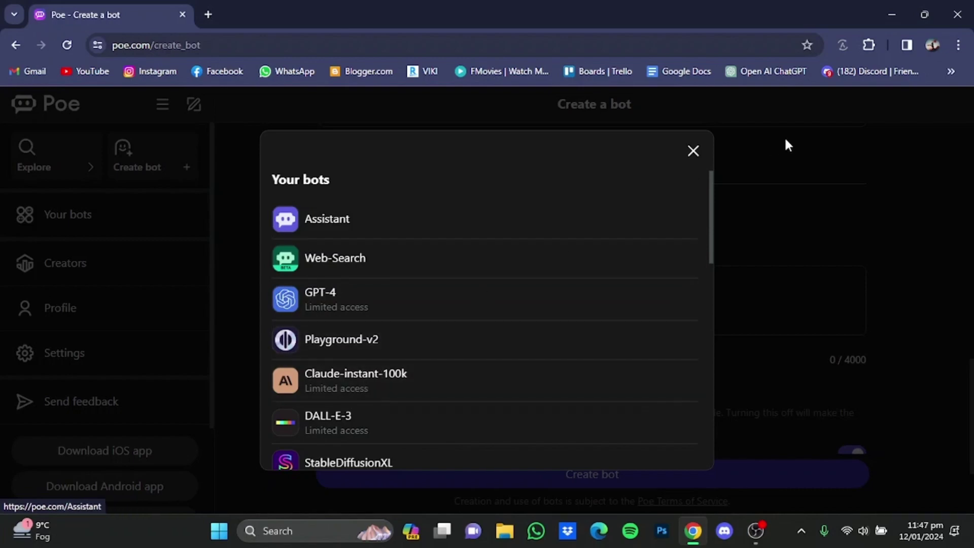
left_click(655, 126)
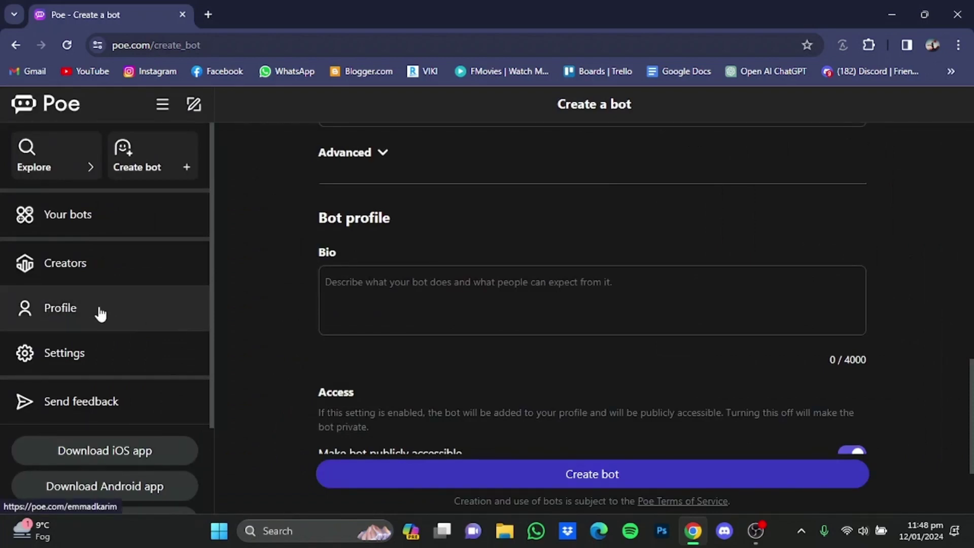
Open Poe Settings to view the daily free message allowances per model.
left_click(79, 357)
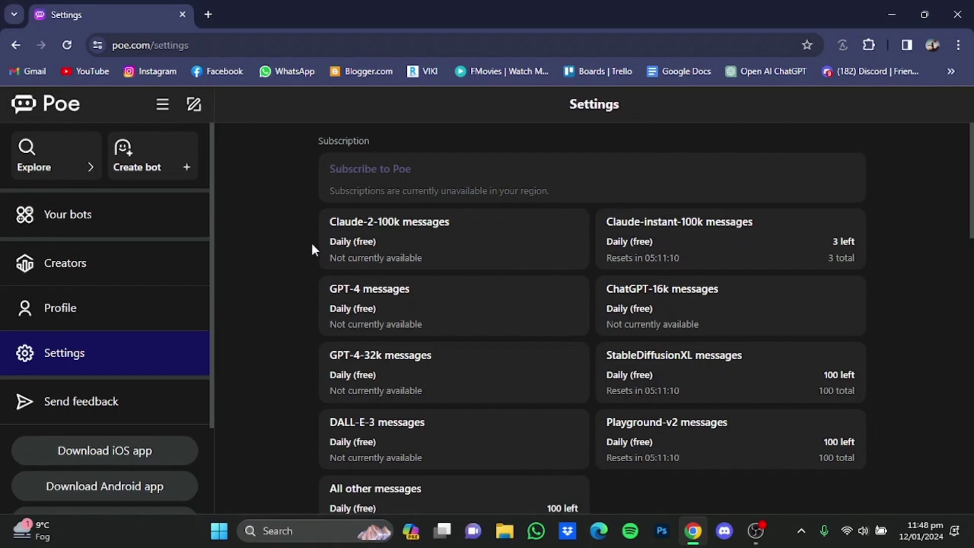
Filter the Explore page to Games bots like AkinatorInstant and reveal more categories.
left_click(66, 166)
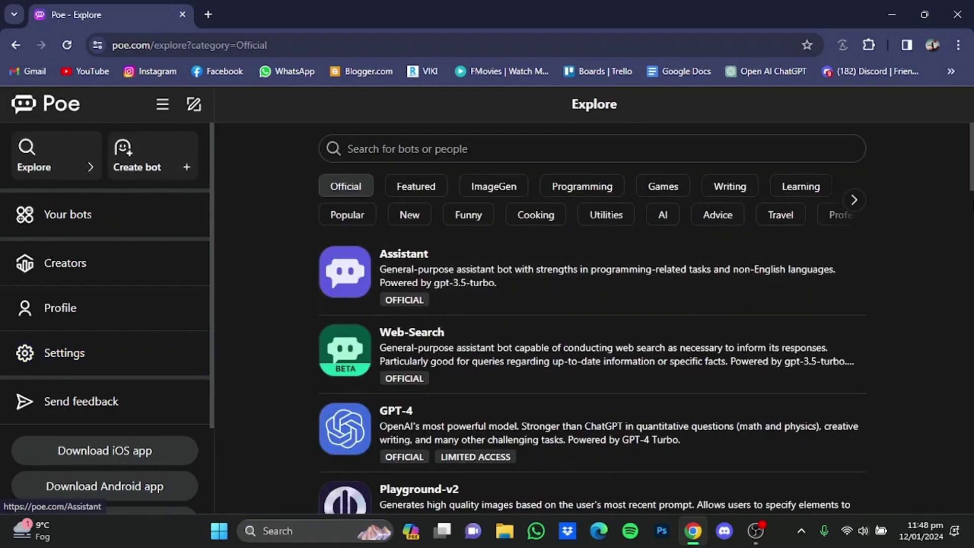
scroll(972, 186, "down", 1)
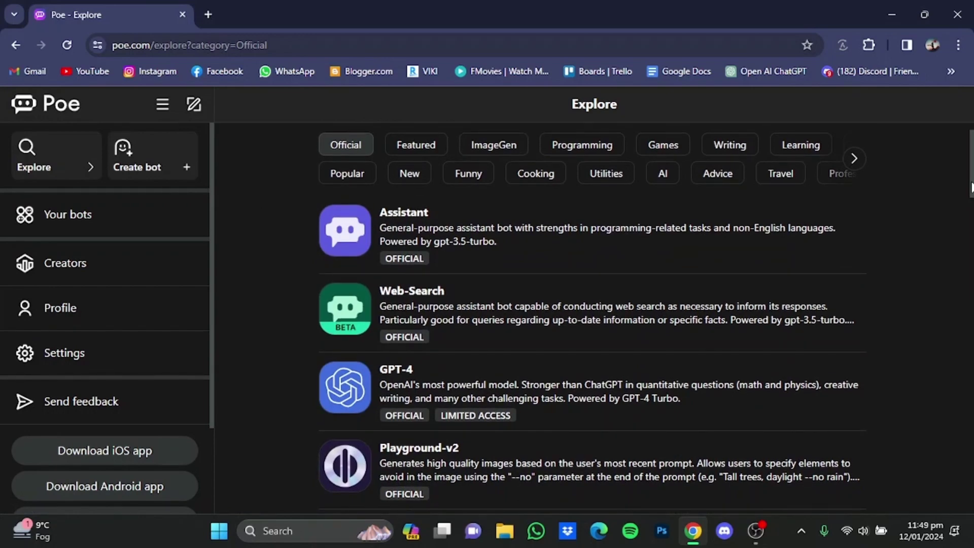
mouse_move(972, 186)
left_mouse_down()
mouse_move(951, 274)
mouse_move(971, 152)
left_mouse_up()
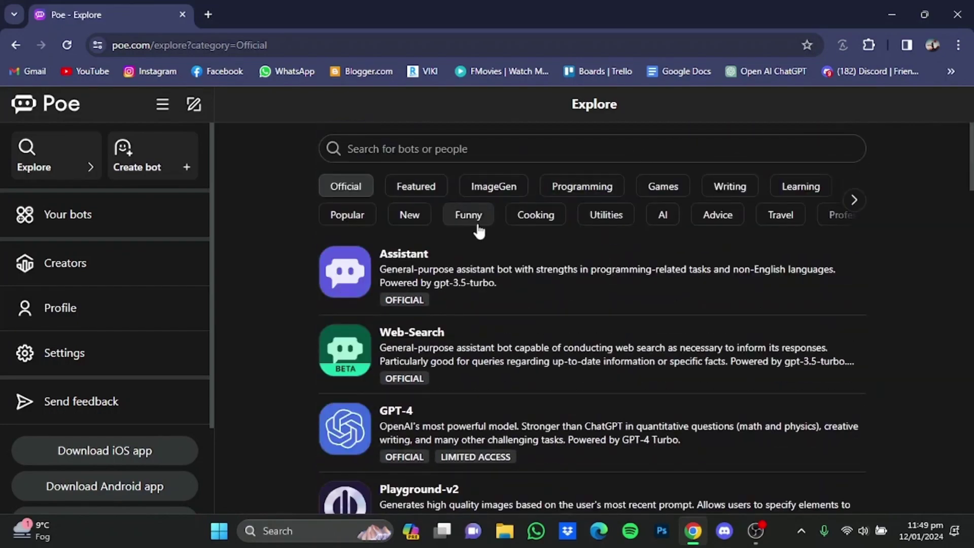
left_click(660, 190)
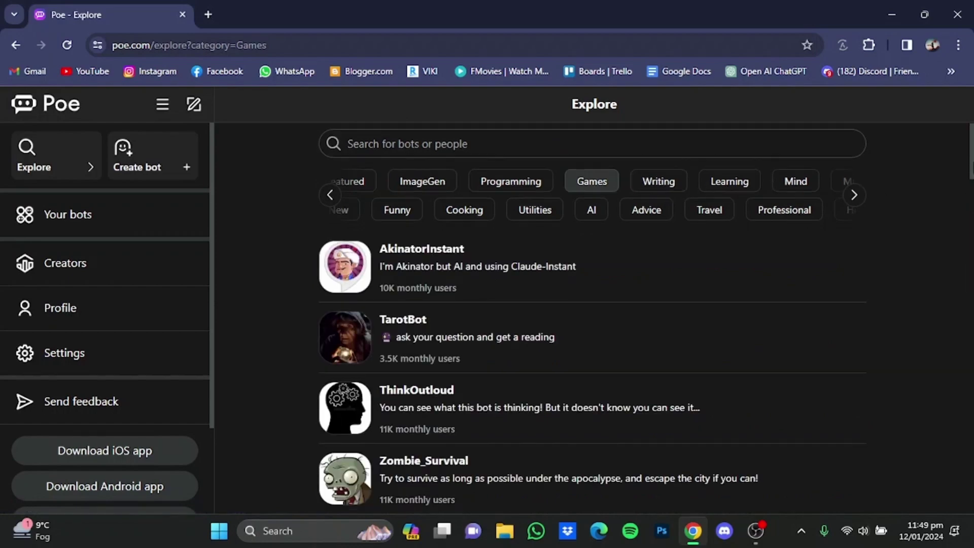
scroll(969, 206, "down", 4)
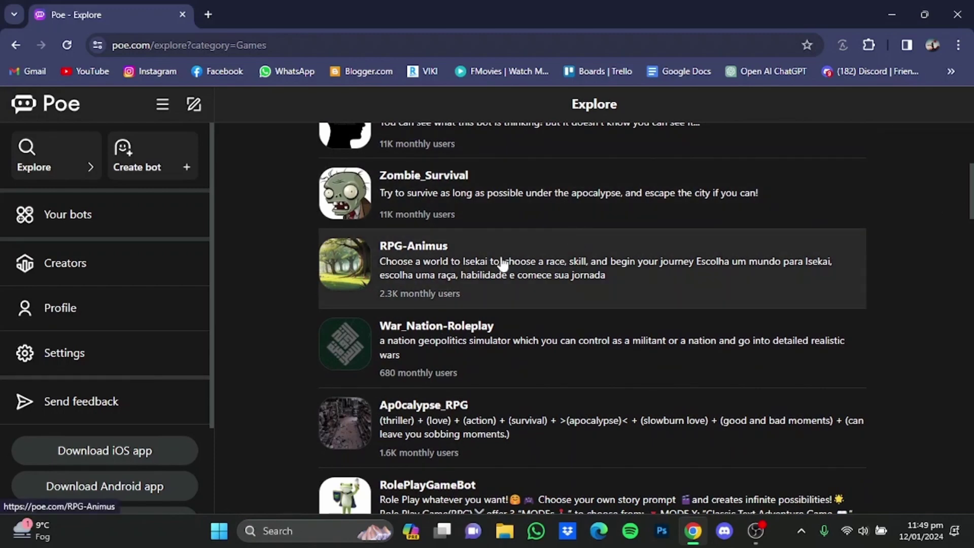
scroll(593, 320, "up", 4)
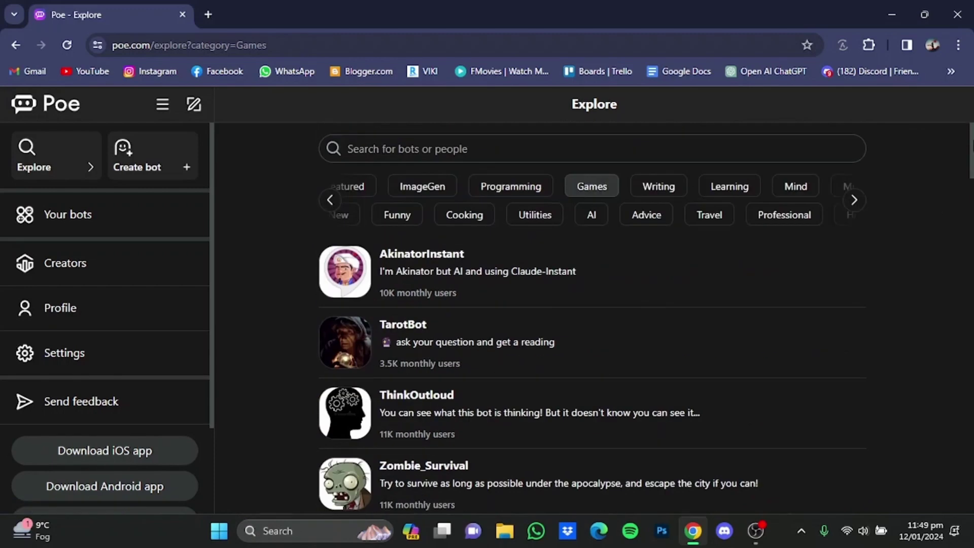
left_click(854, 199)
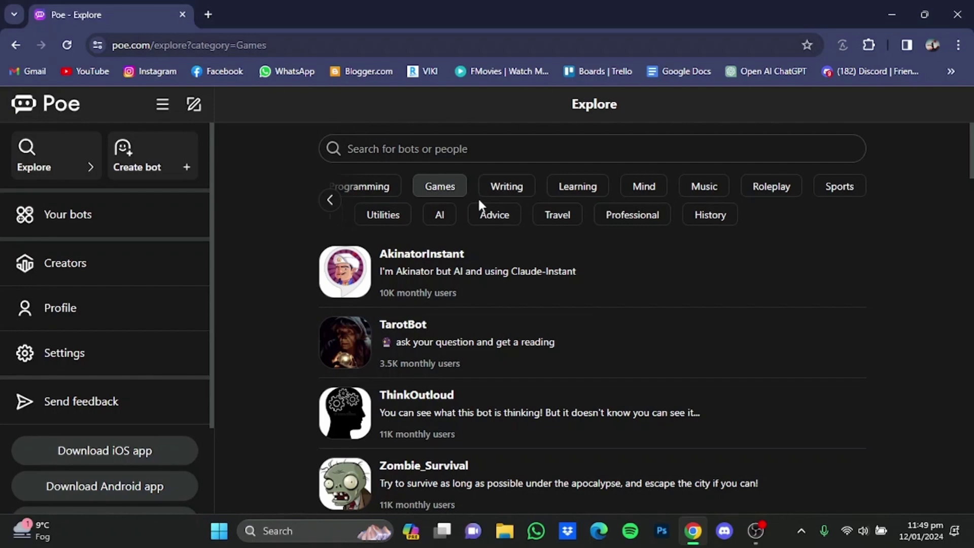
Open the 'Search for bots or people' page with an empty search field.
left_click(423, 145)
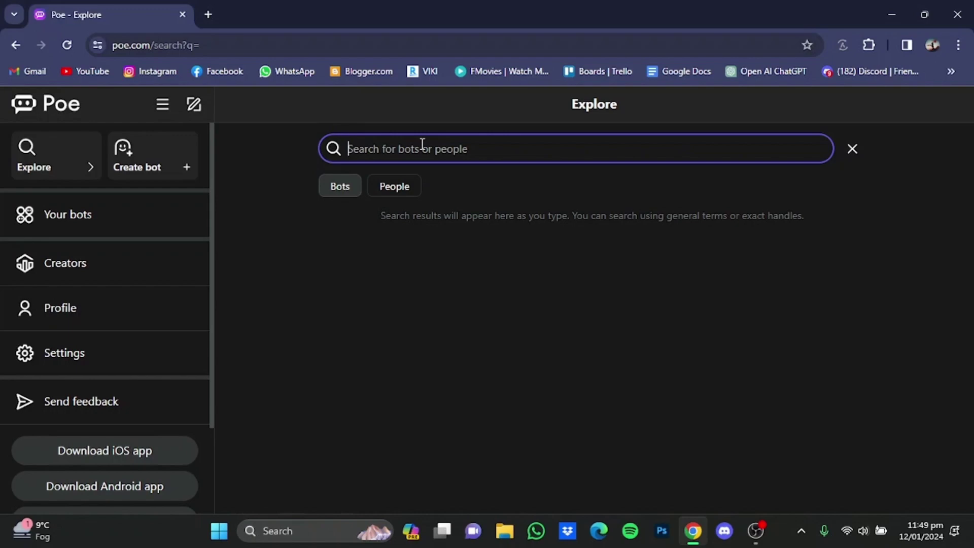
scroll(211, 198, "down", 2)
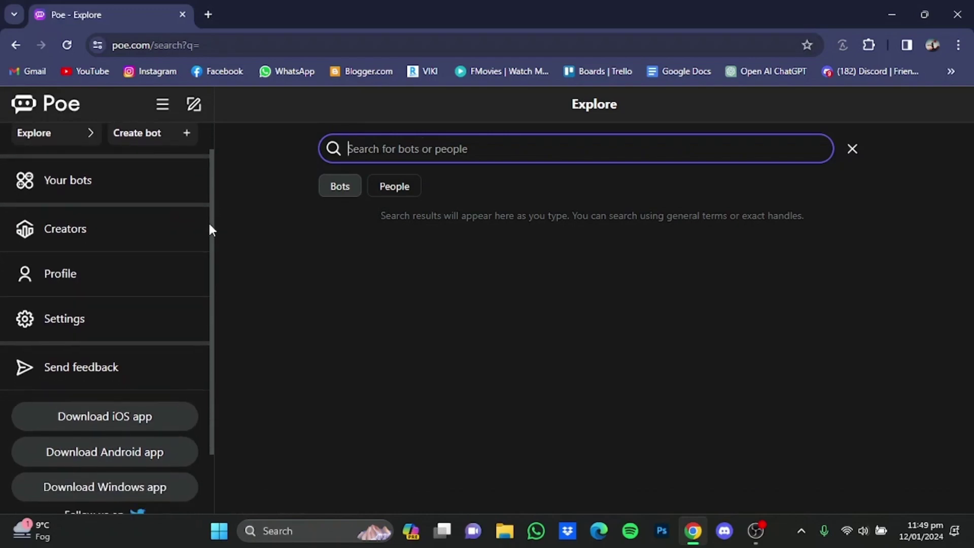
scroll(207, 251, "down", 2)
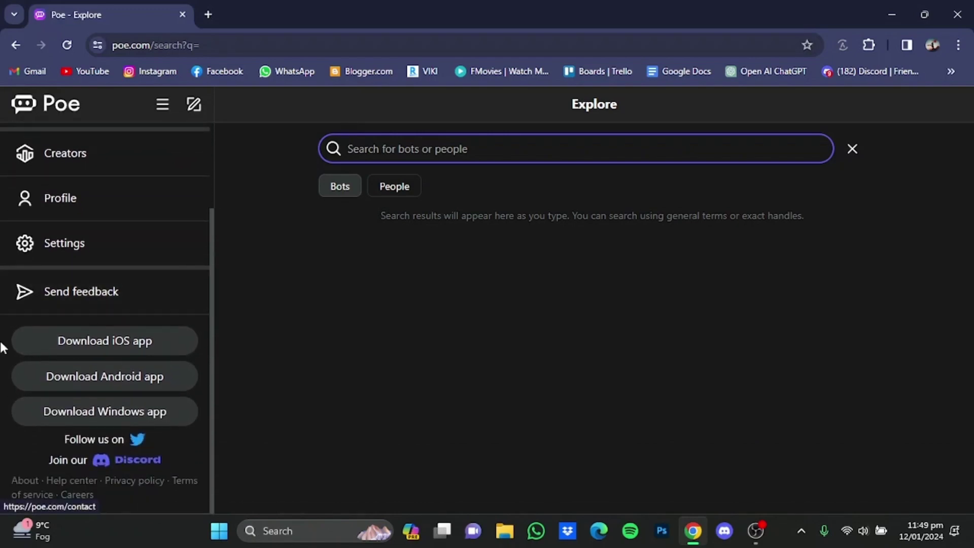